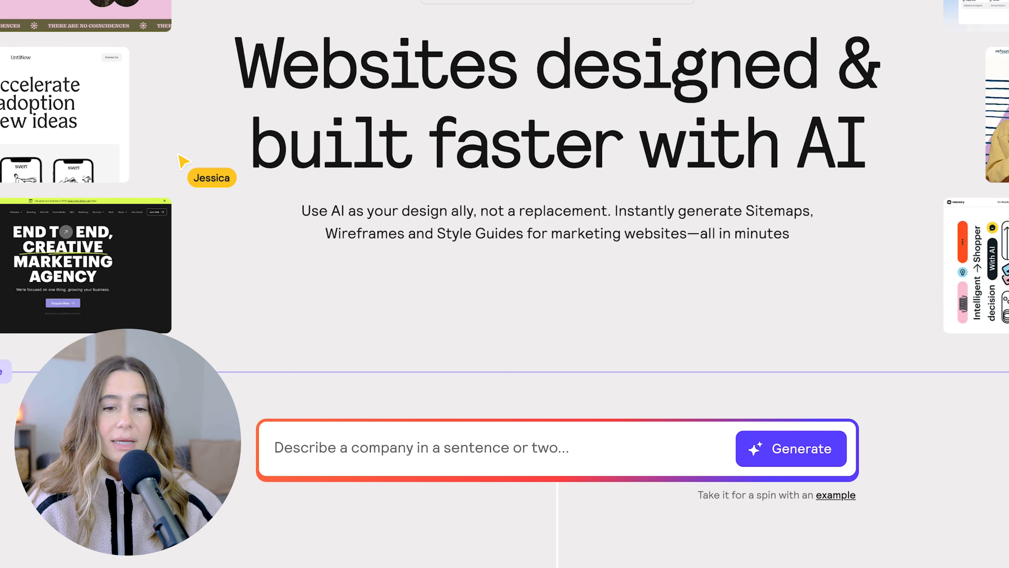
Generate a sitemap from a description of a modern neighborhood coffee shop serving espresso, matcha, and fresh pastries in a calm, welcoming space.
click(491, 444)
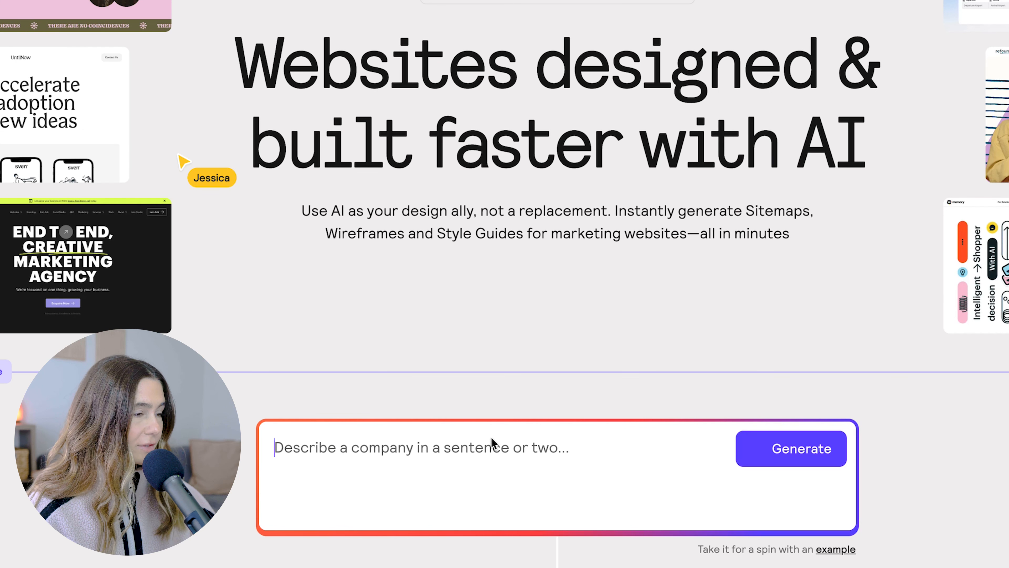
text(A modern neighborhood coffee shop that serves high-quality espresso, matcha, and fresh pastries in a calm, welcoming space designed for work and connection.)
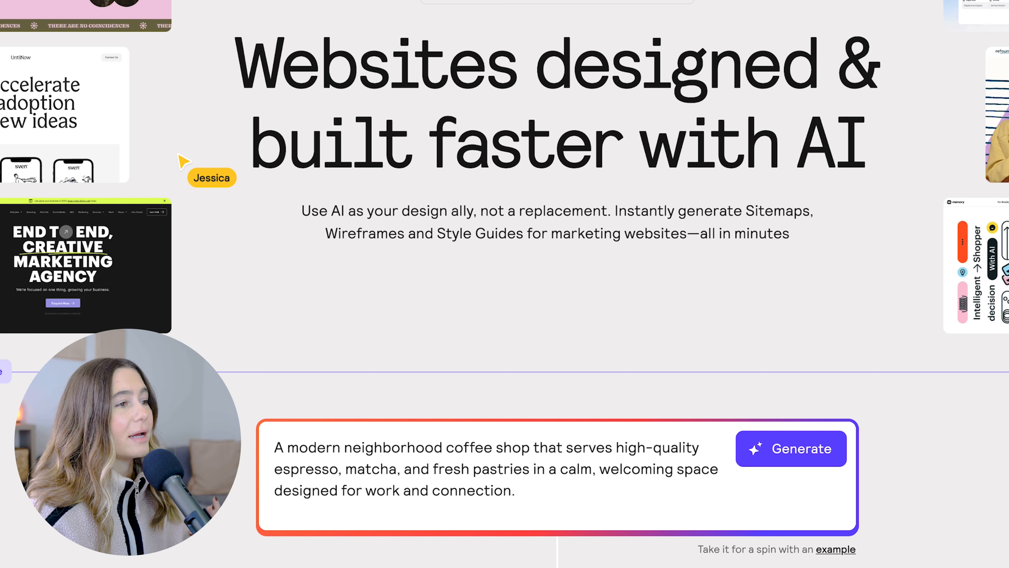
click(773, 442)
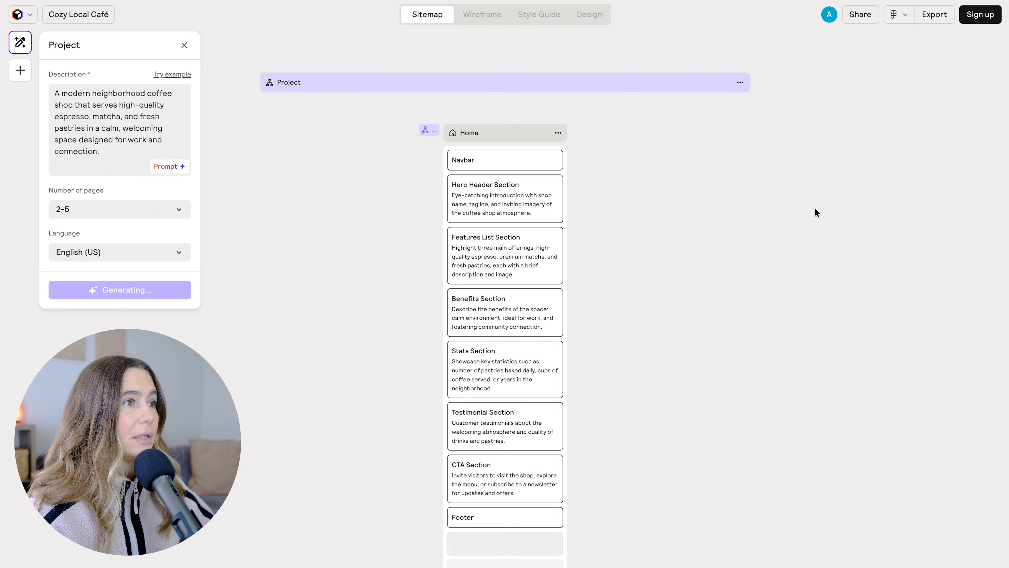
Review the generated Home page sections and its subpages, and check the available options for the number of pages.
scroll(773, 454, down, 4)
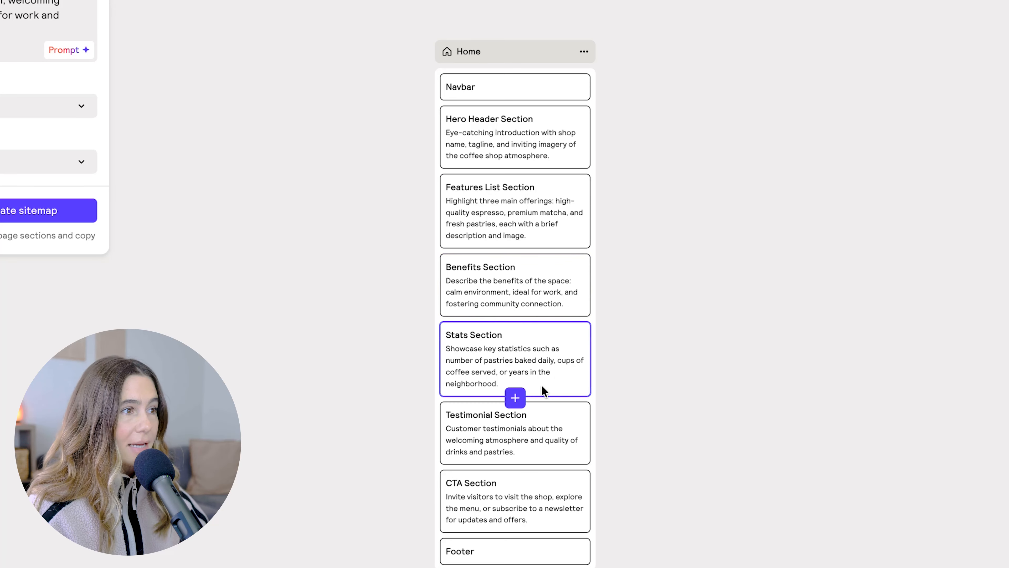
scroll(543, 449, down, 12)
scroll(544, 446, down, 1)
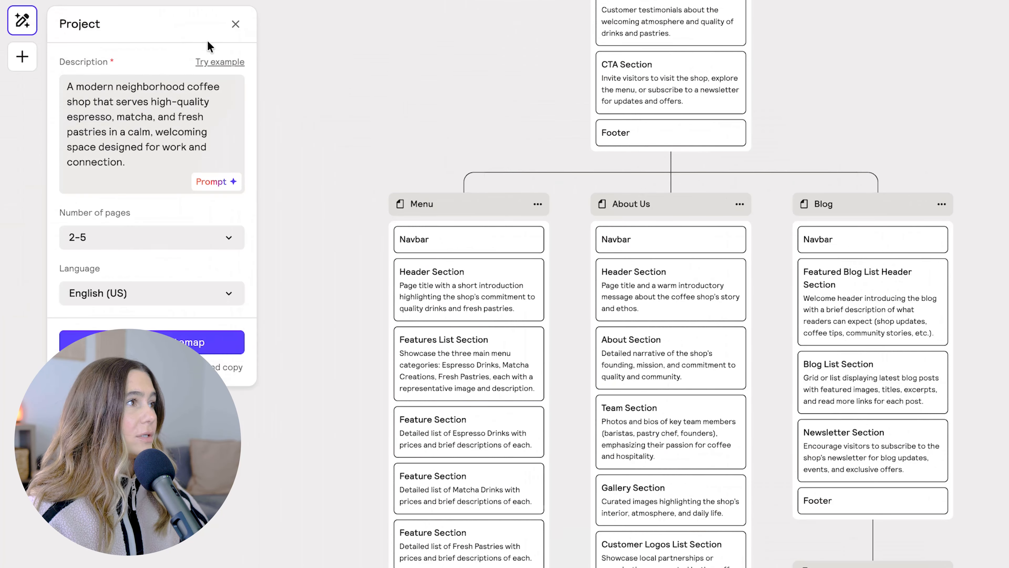
click(153, 247)
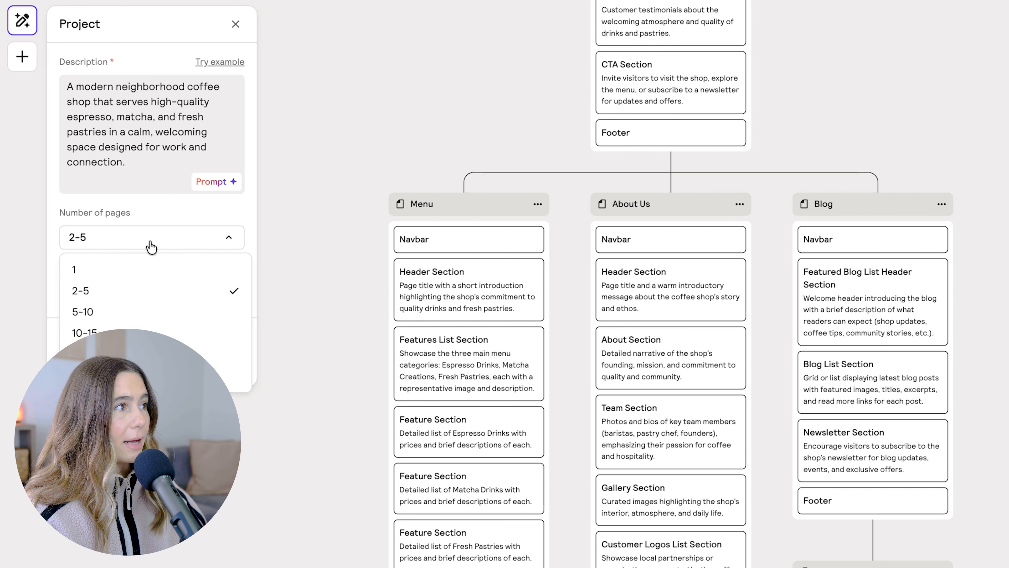
click(154, 211)
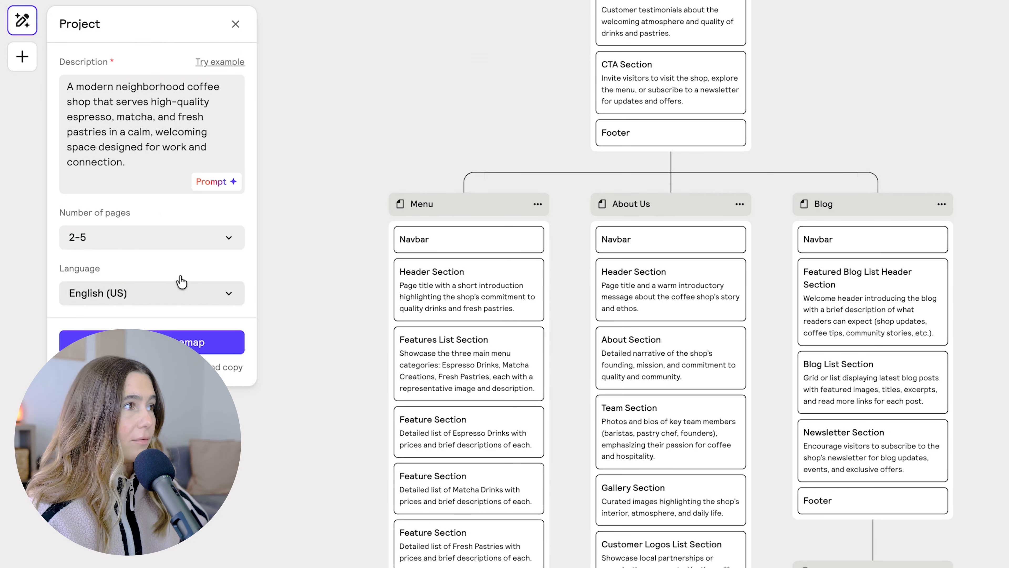
Examine the whole sitemap, from the Home page sections down through the Menu, About Us, Blog, and Blog Post pages.
scroll(487, 468, up, 8)
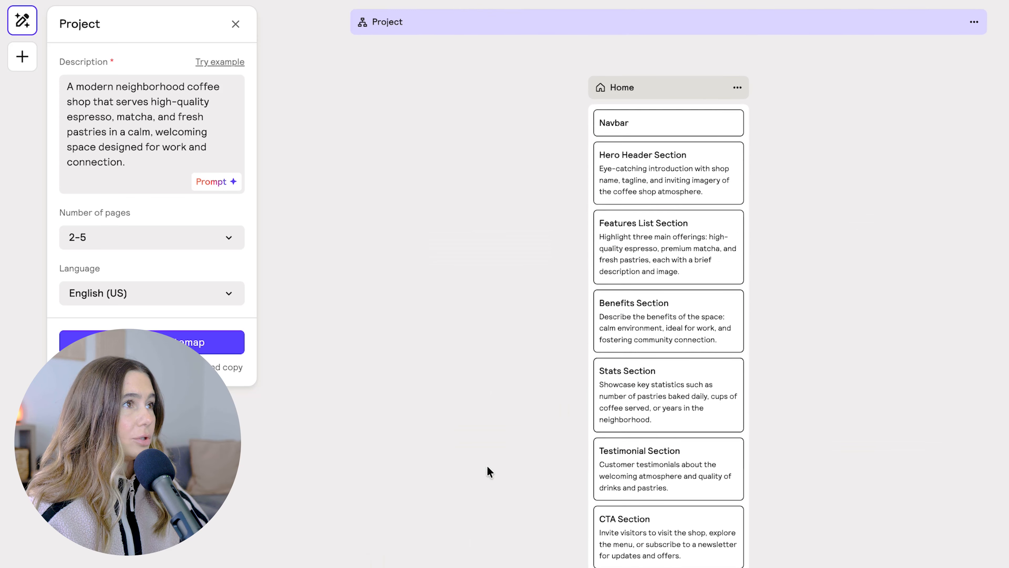
scroll(888, 562, down, 3)
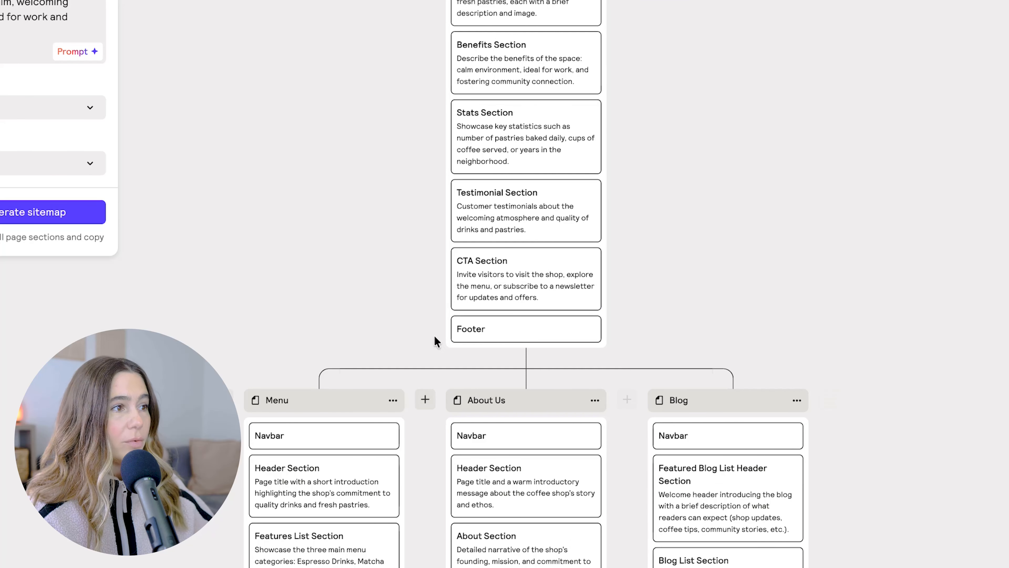
scroll(771, 449, down, 14)
scroll(772, 449, up, 2)
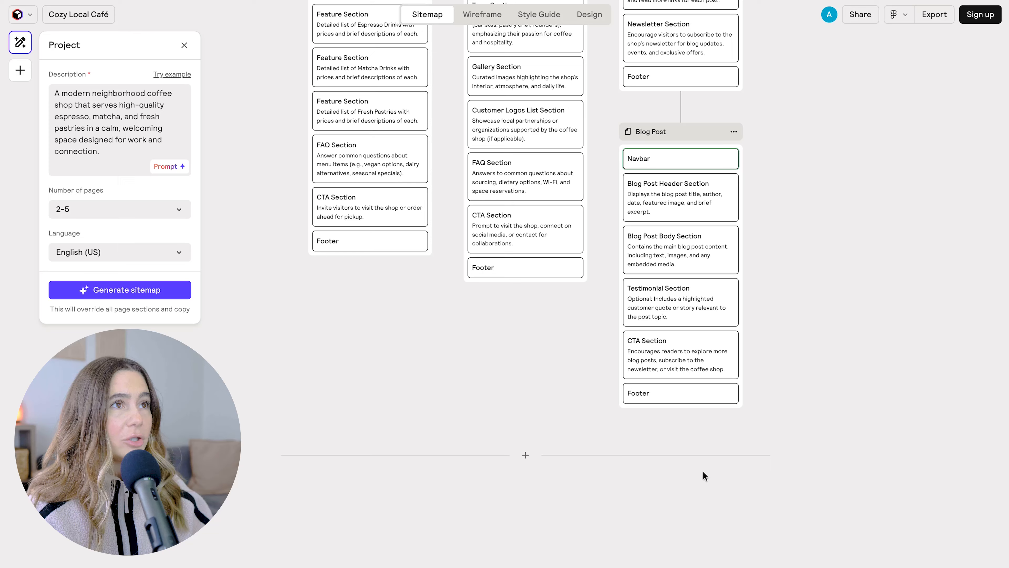
scroll(703, 471, up, 10)
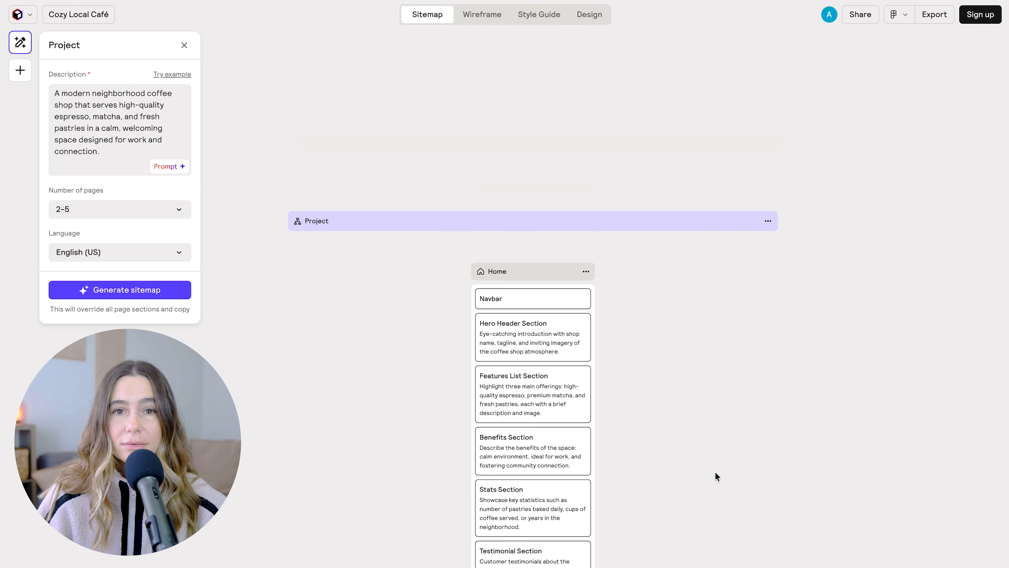
scroll(716, 472, down, 5)
scroll(735, 399, down, 8)
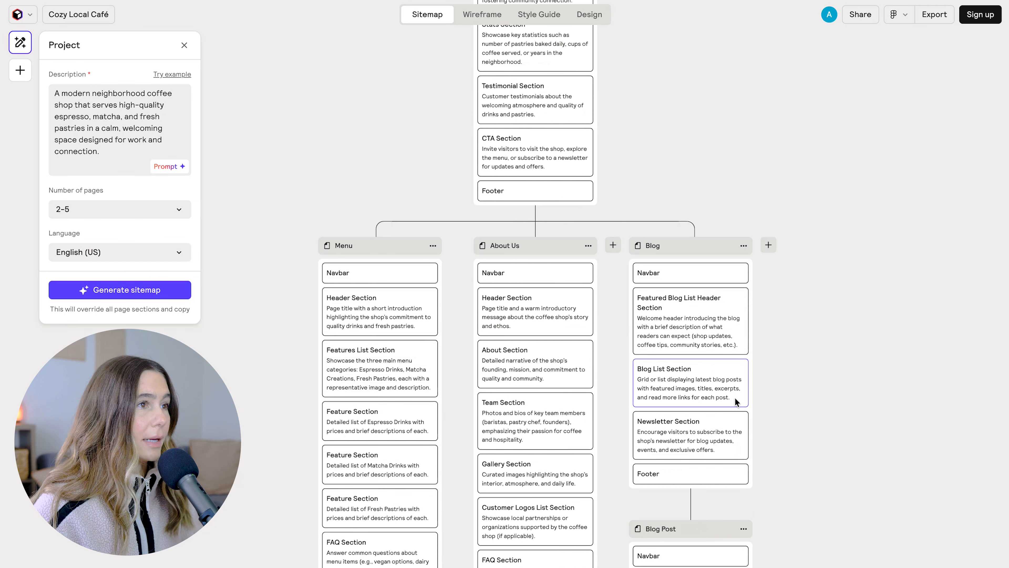
scroll(615, 374, up, 10)
scroll(615, 375, down, 2)
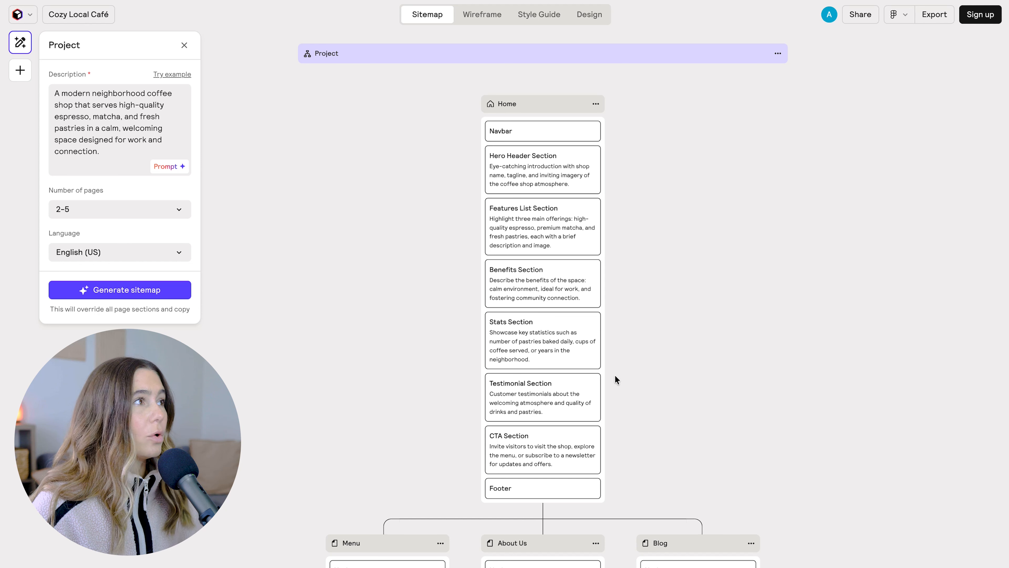
scroll(615, 375, up, 2)
Add a Feature section directly below the Features List Section on the Home page.
mouse_move(546, 315)
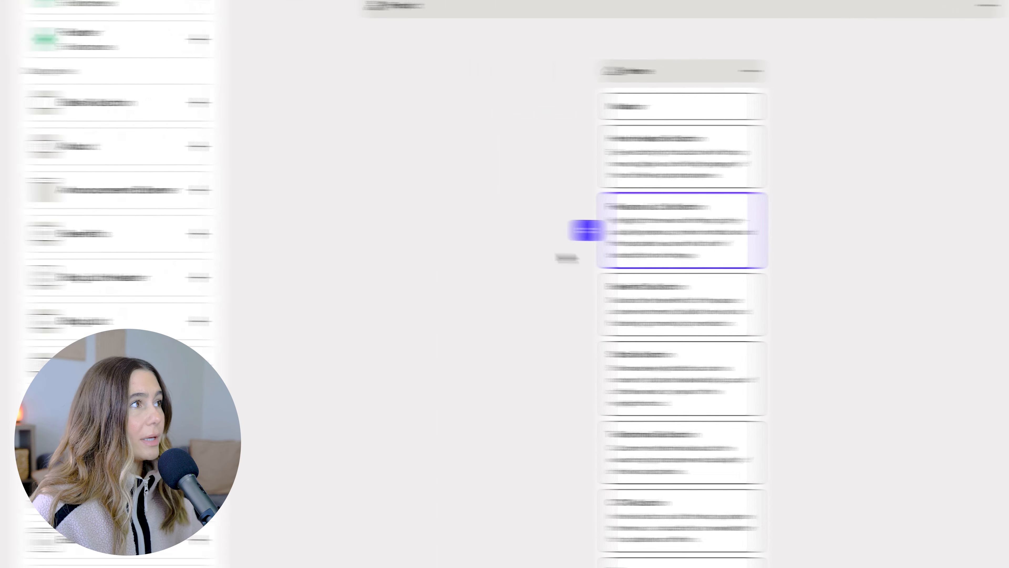
scroll(225, 289, down, 3)
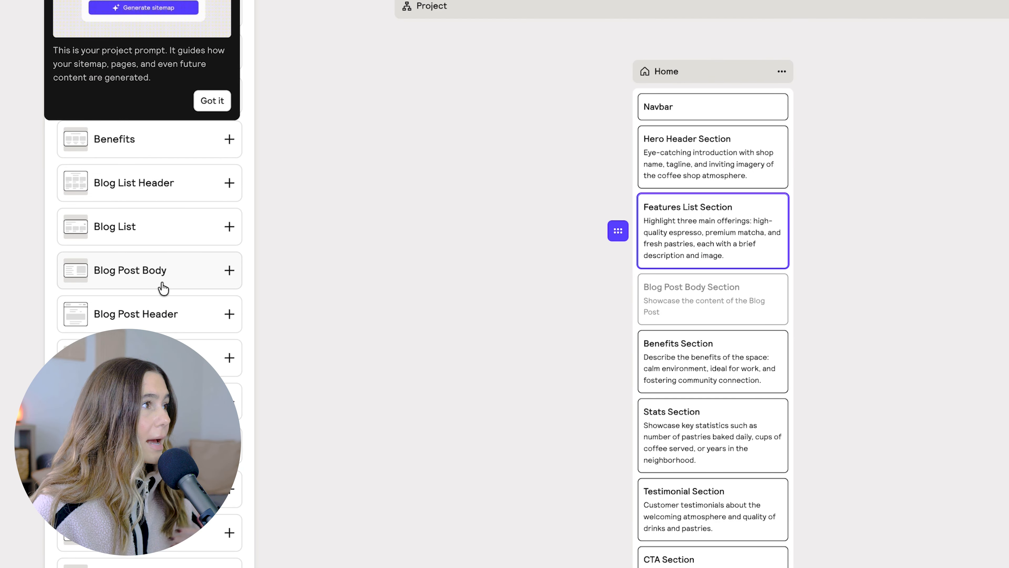
scroll(160, 287, down, 5)
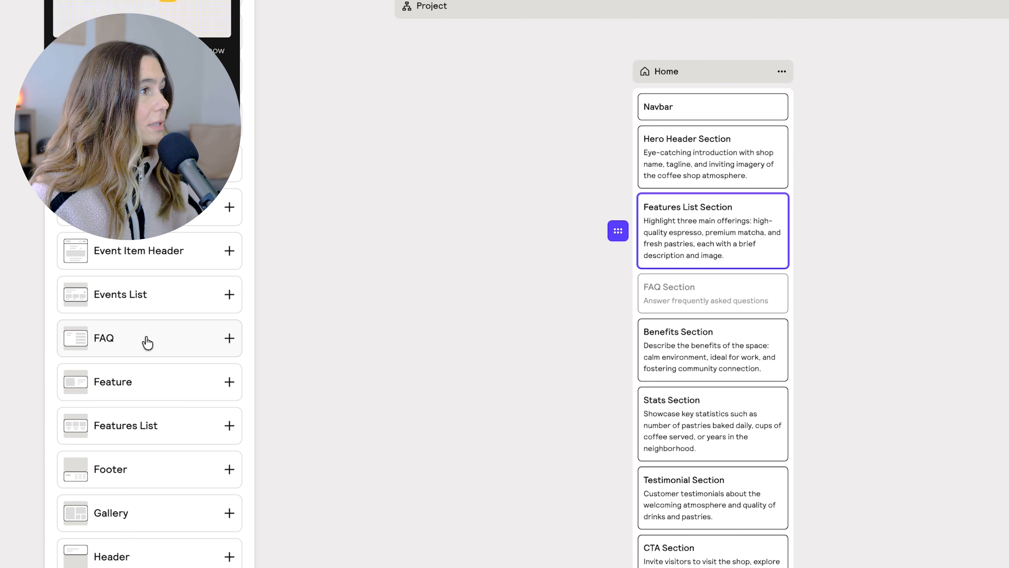
click(147, 393)
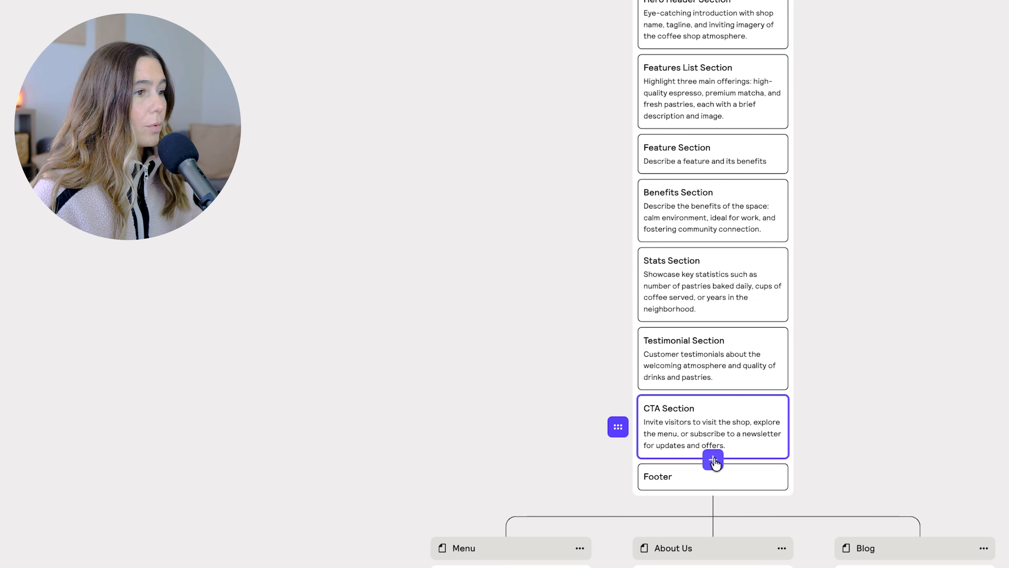
Add an FAQ section between the CTA Section and the Footer on the Home page.
click(713, 460)
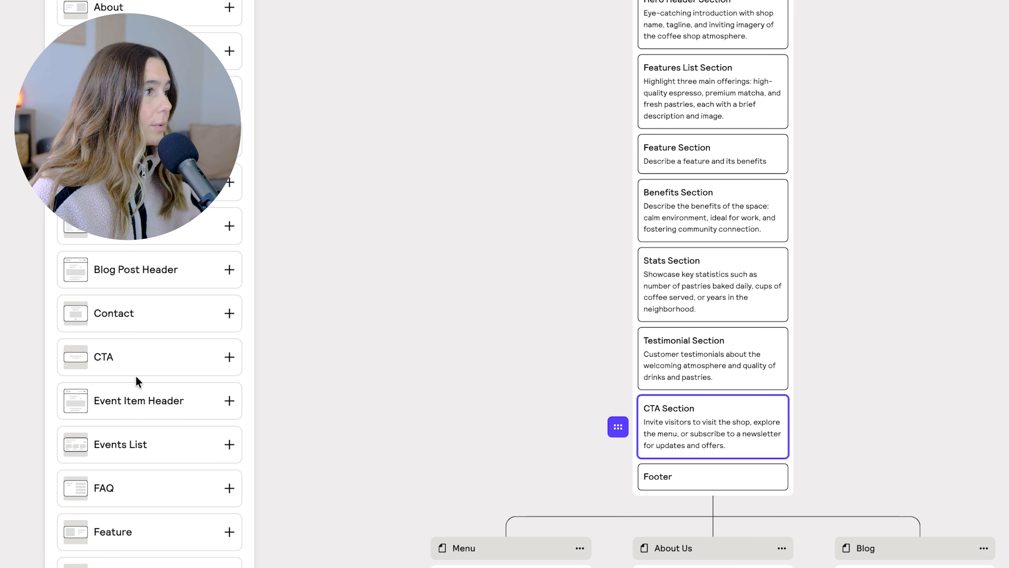
click(228, 489)
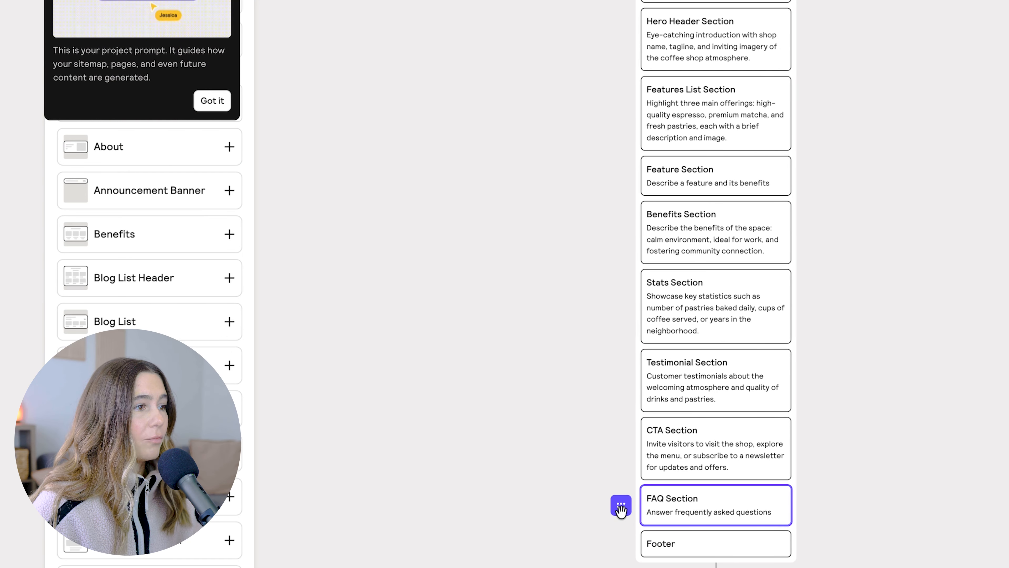
mouse_move(621, 510)
mouse_down()
mouse_move(606, 349)
mouse_move(638, 496)
mouse_move(622, 505)
mouse_up()
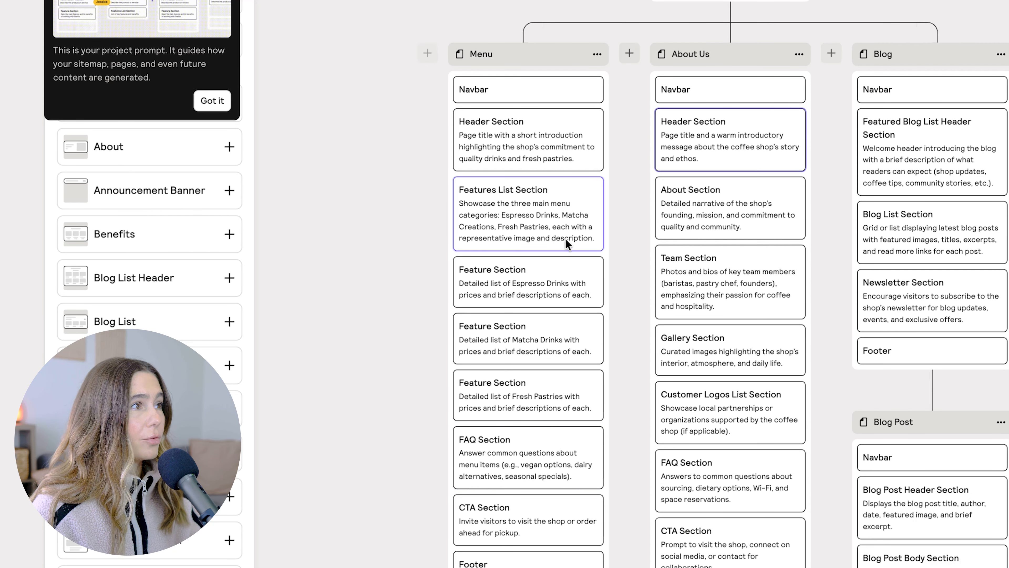
Add a new page before Menu in the sitemap and give it an Announcement Banner section.
click(429, 55)
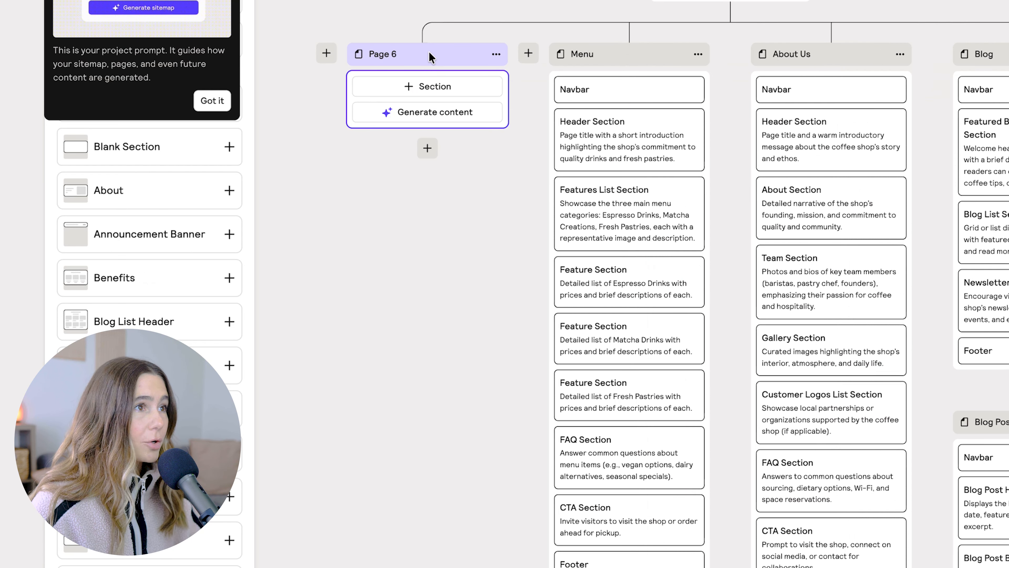
click(427, 91)
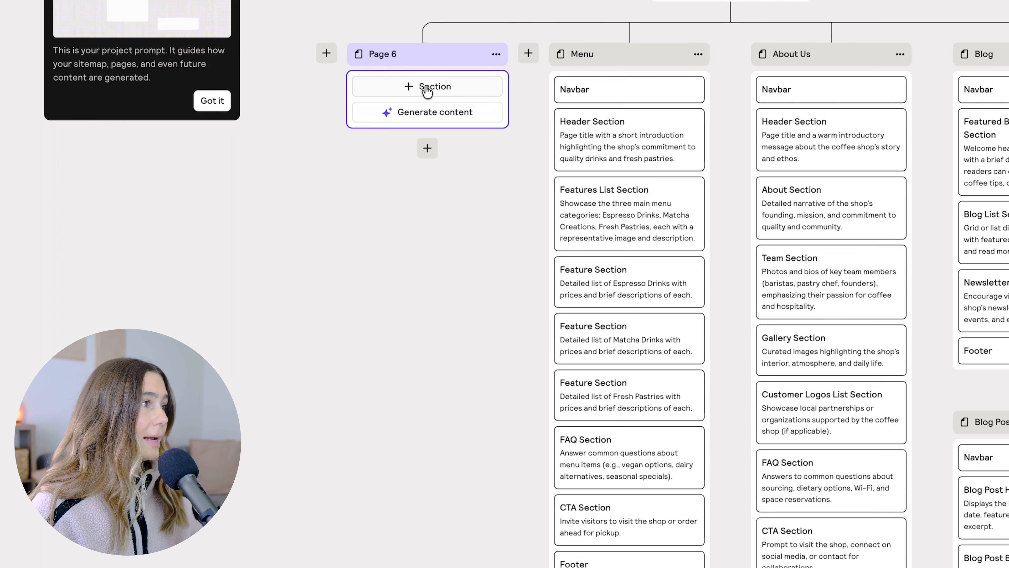
click(427, 91)
click(173, 190)
click(175, 233)
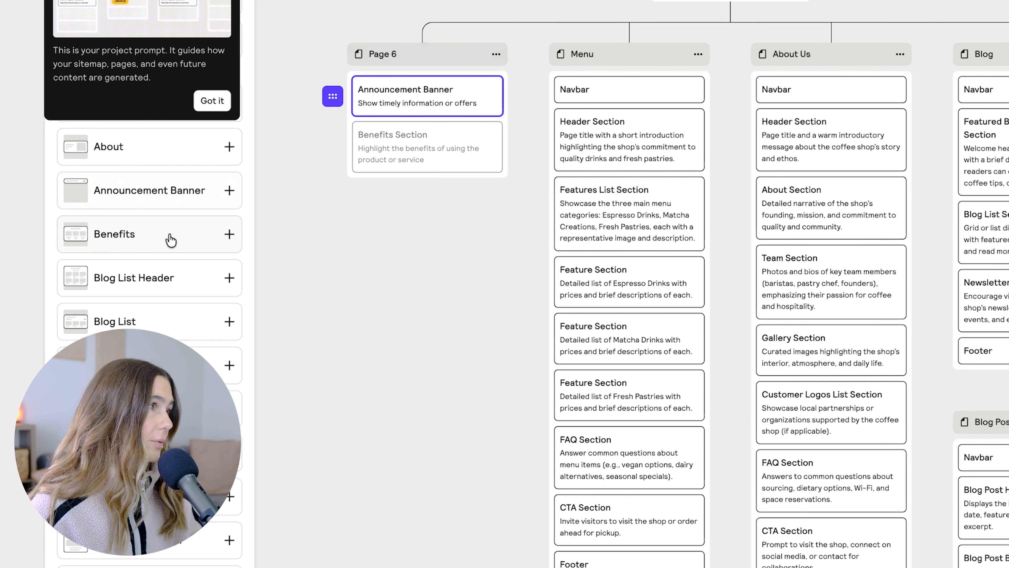
Add a child page beneath the new Announcement Banner page, give it a Blog List section, and select that child page.
click(427, 139)
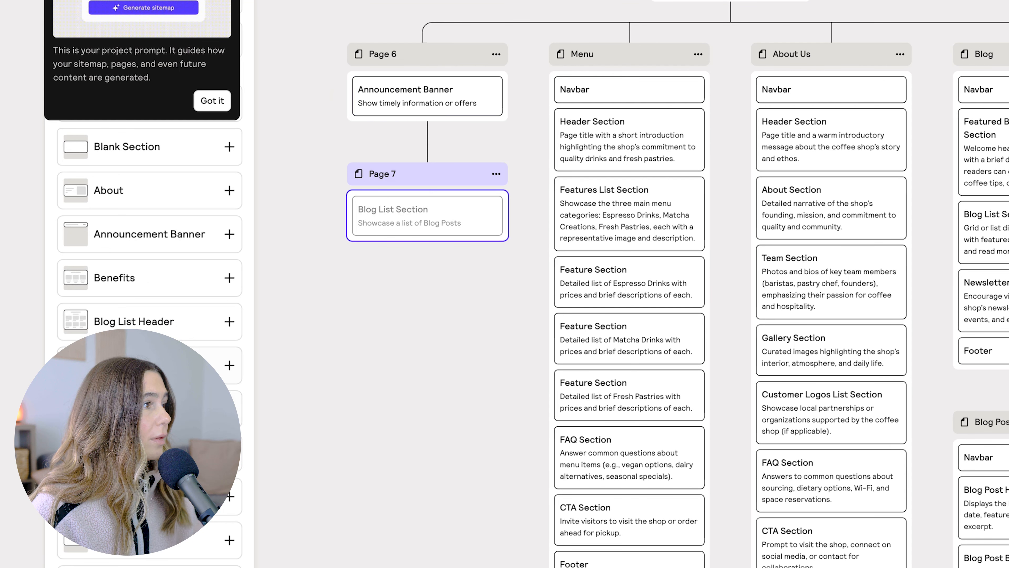
click(175, 365)
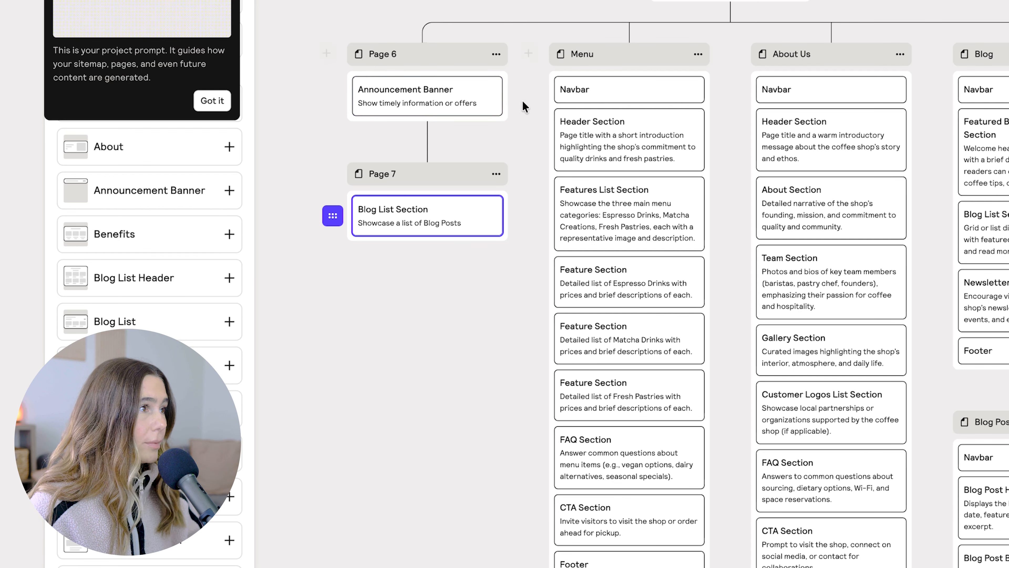
click(485, 175)
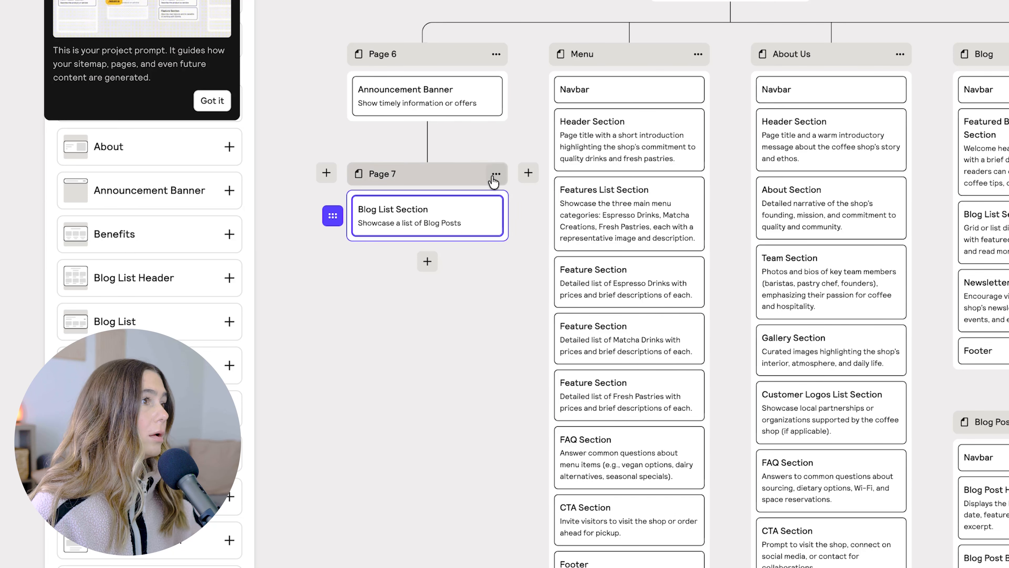
Open the Stats Section's description on the Home page for editing.
scroll(497, 277, up, 2)
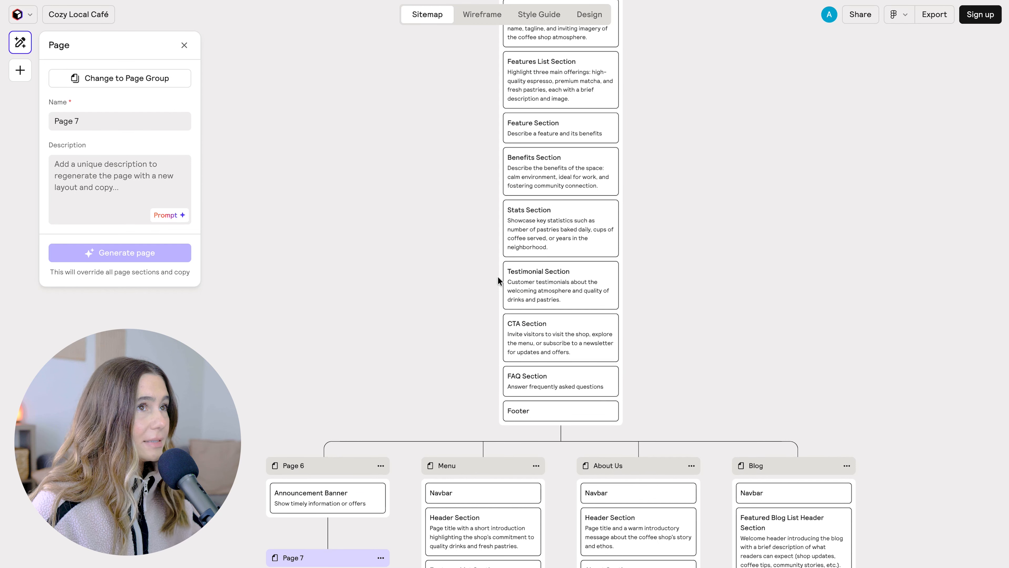
double_click(542, 230)
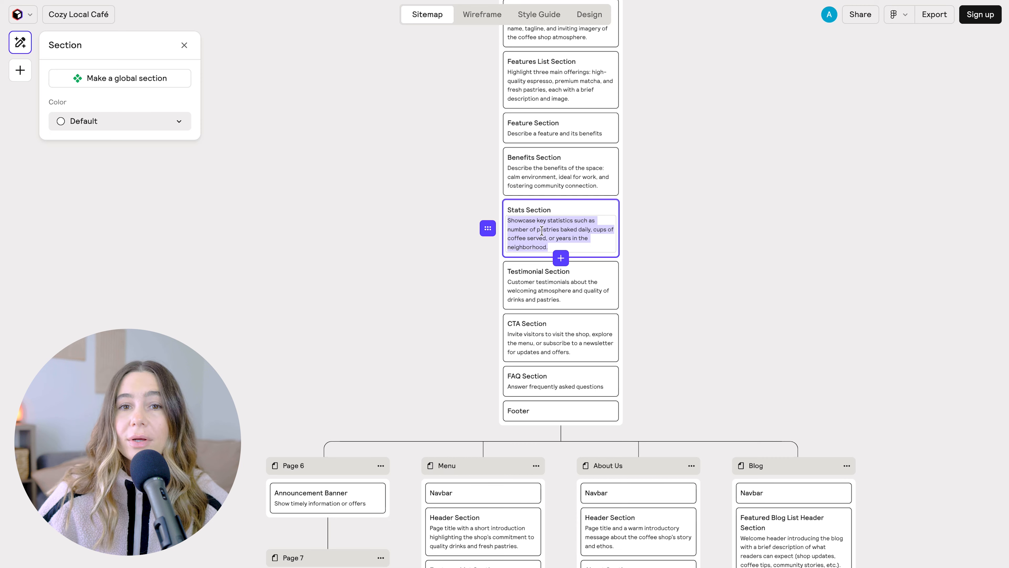
Switch the project to its wireframes and dismiss the Project Prompt tip.
click(486, 20)
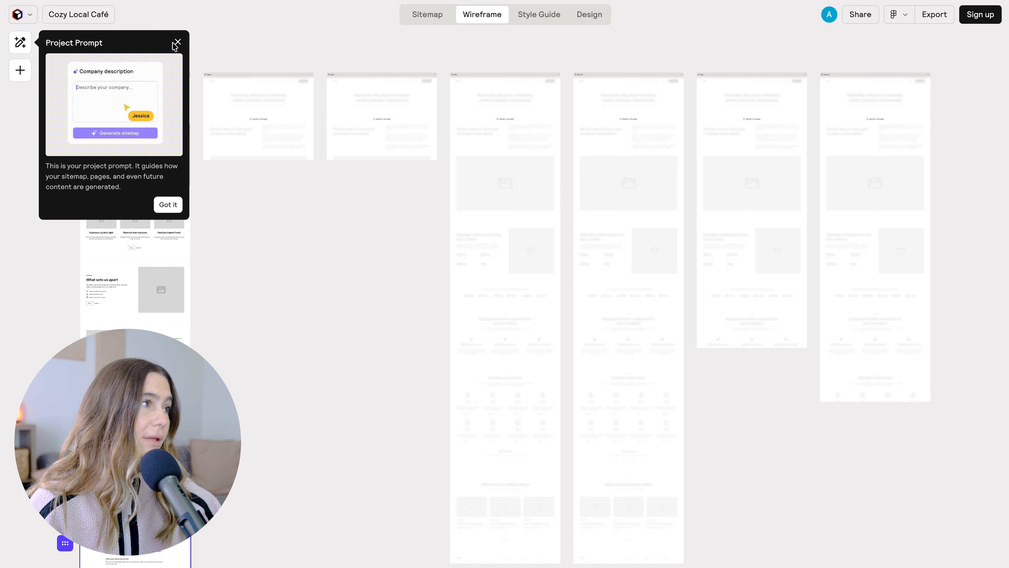
click(176, 42)
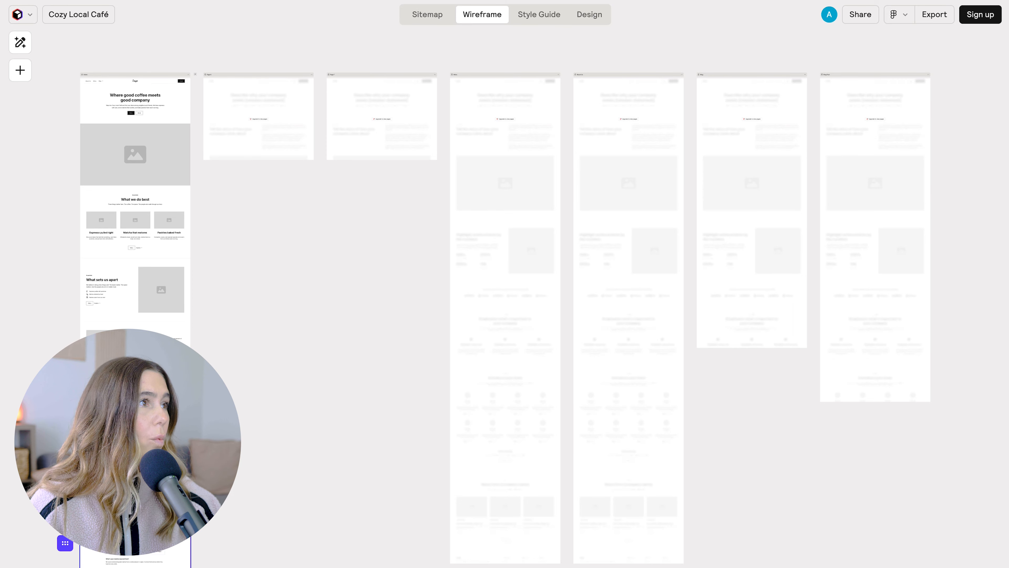
Look over the page wireframes, examining the Home page layout and copy.
click(266, 142)
scroll(266, 142, up, 2)
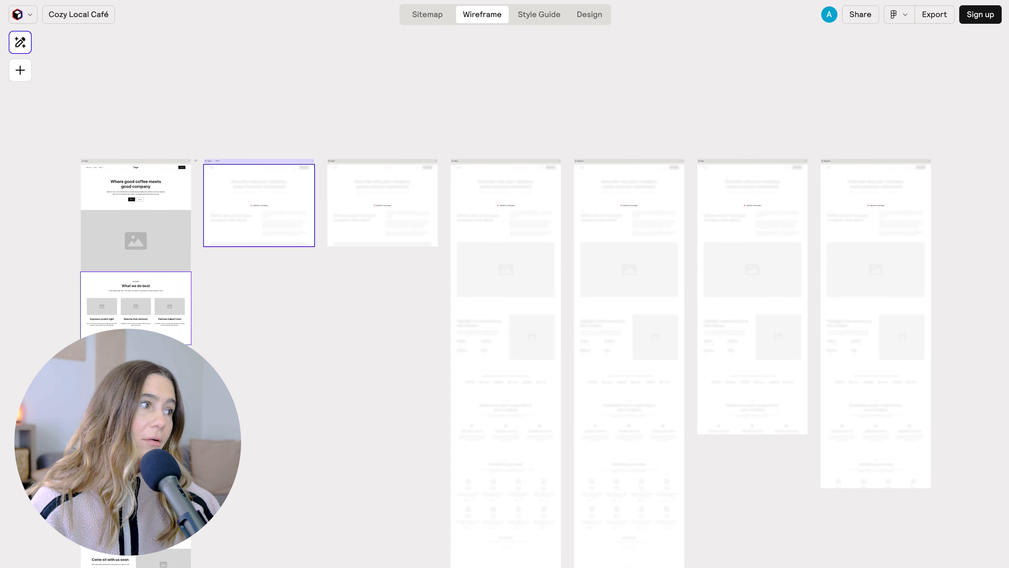
scroll(136, 269, down, 4)
scroll(135, 269, up, 3)
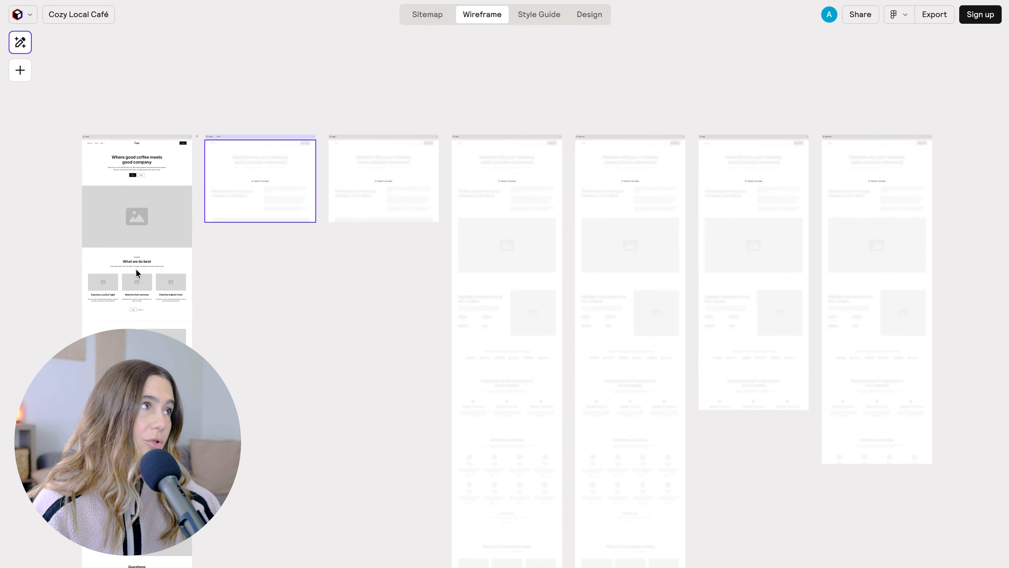
scroll(136, 269, left, 1)
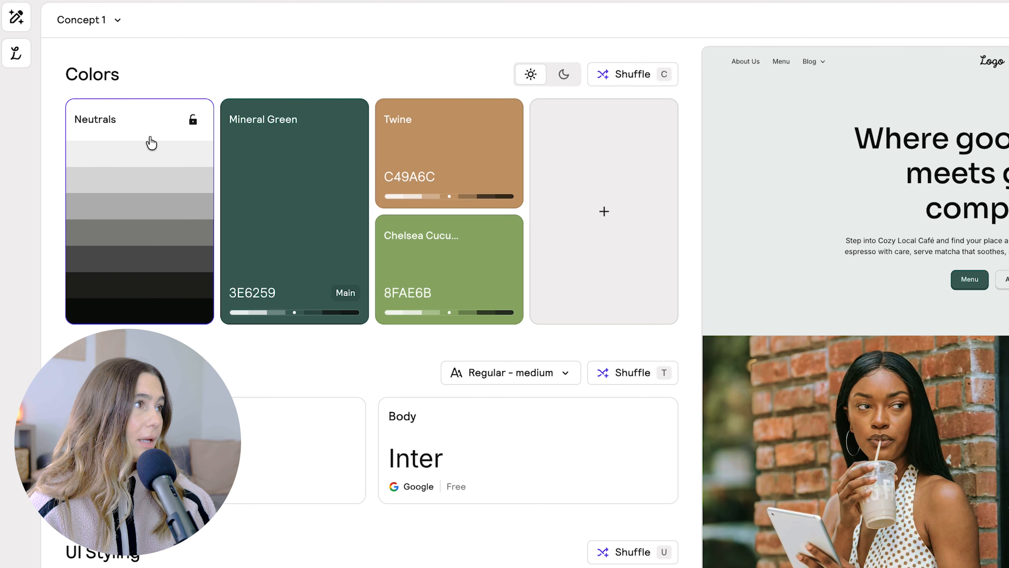
Inspect the color settings of the Mineral Green and Twine swatches in the style guide.
click(264, 147)
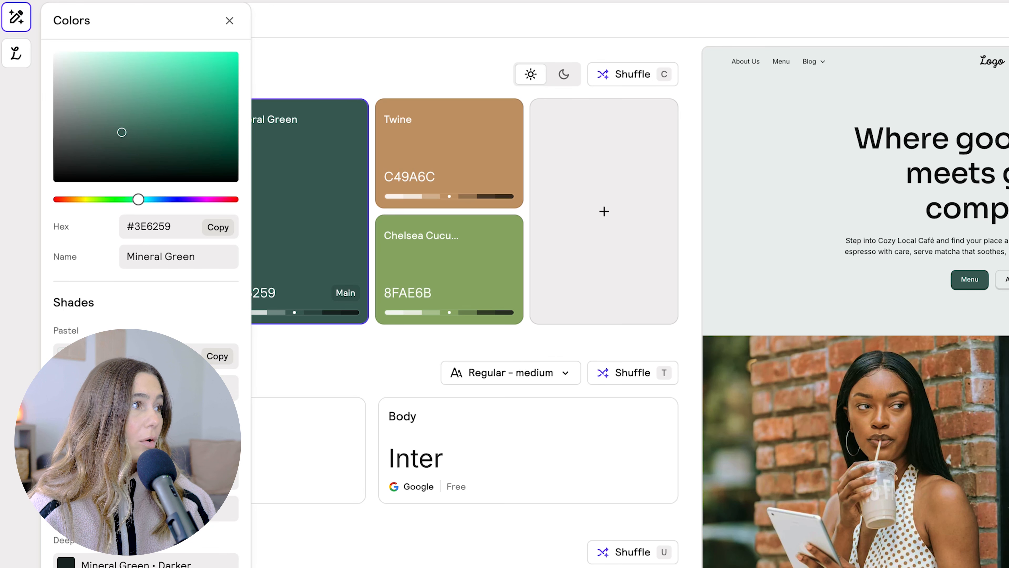
click(306, 390)
click(412, 145)
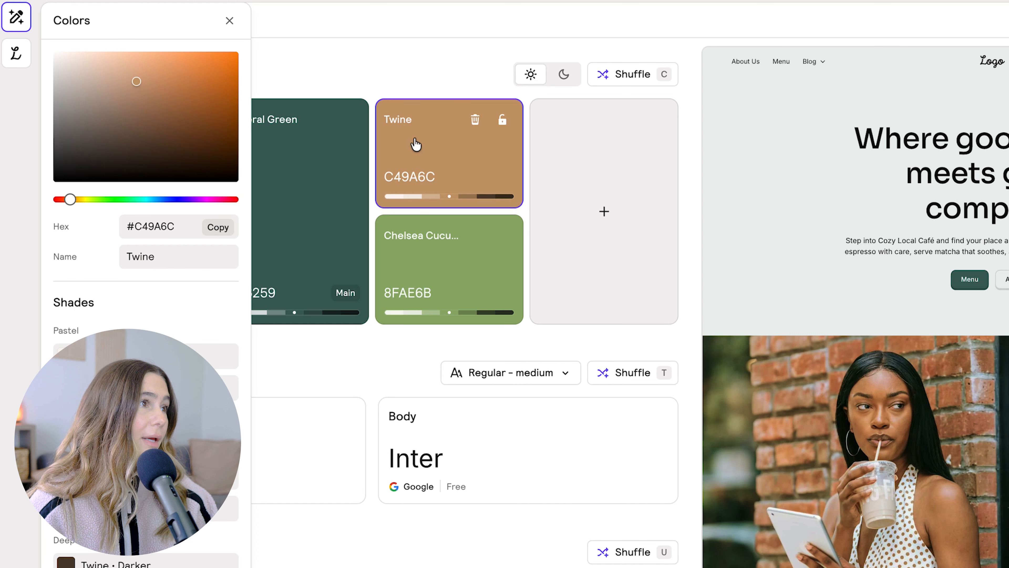
Add another color to the style guide's palette and set the heading font to Playfair Display SC.
click(586, 169)
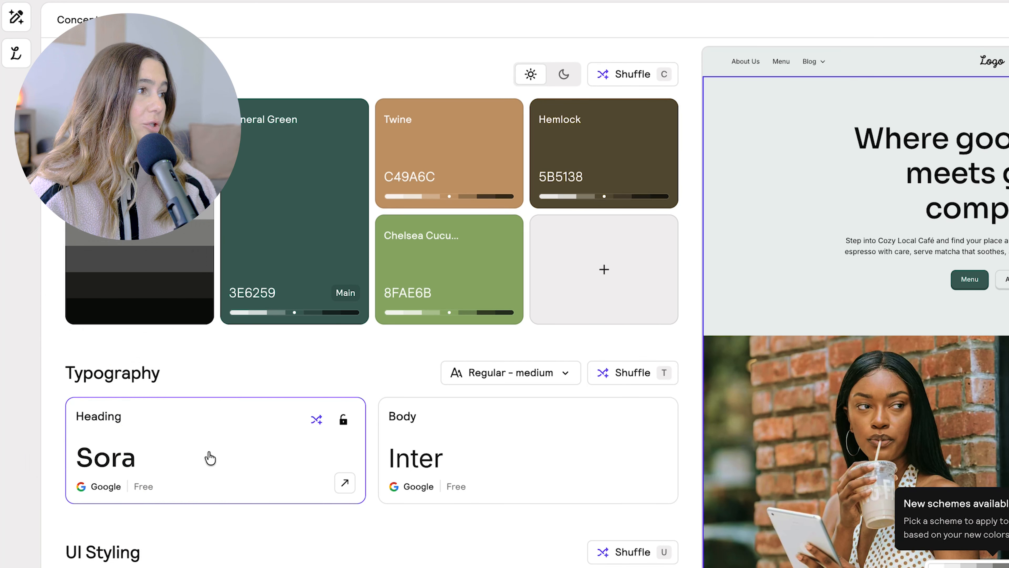
click(210, 458)
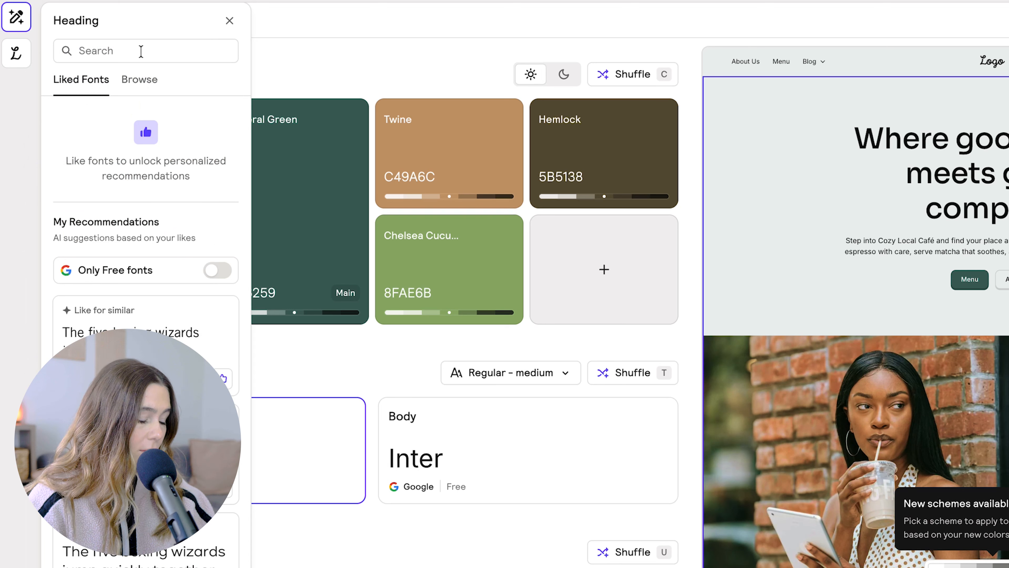
text(playfair)
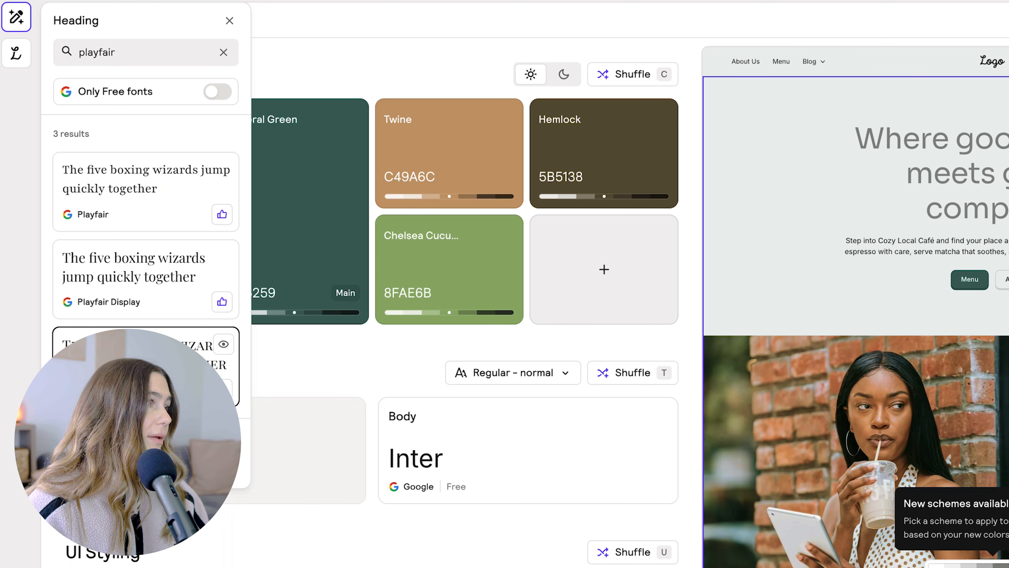
click(139, 360)
Browse the available body fonts and set the body font to Lato.
click(585, 400)
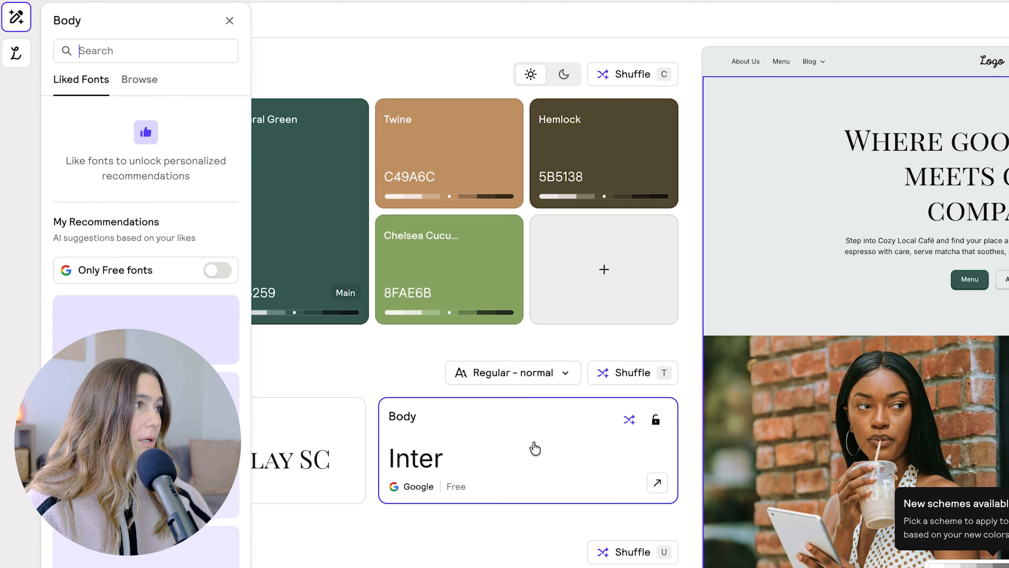
text(monts)
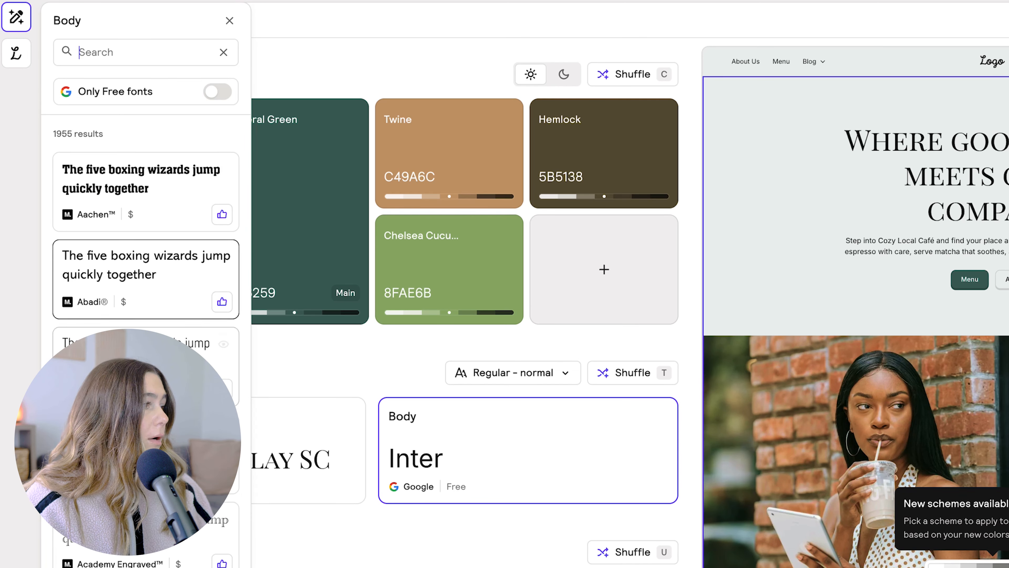
scroll(130, 283, down, 10)
scroll(129, 283, up, 10)
scroll(130, 283, down, 10)
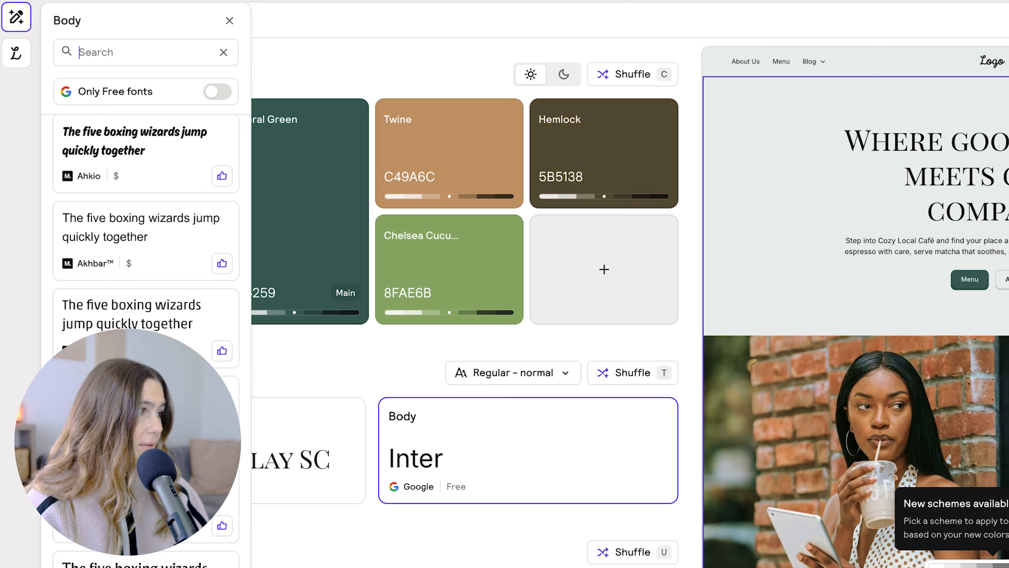
scroll(133, 551, down, 8)
click(133, 552)
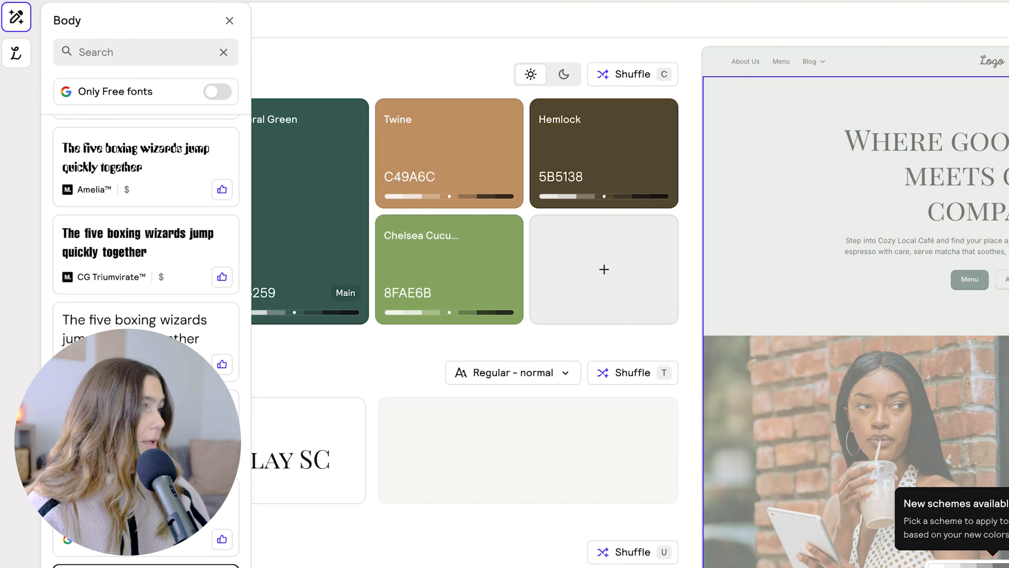
click(398, 547)
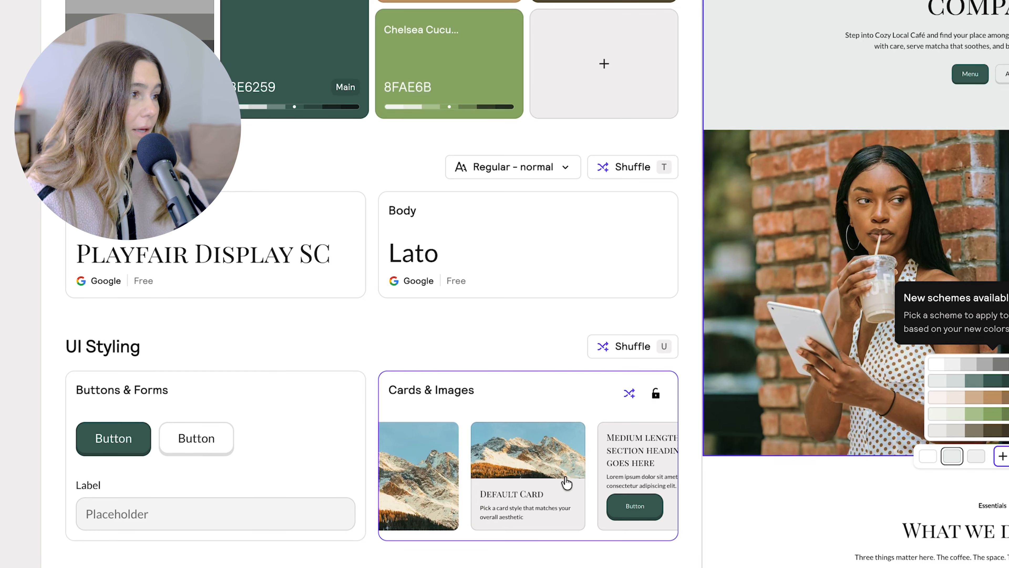
View the card and image style options and apply the pale grey-green color scheme to the "What we do best" section.
click(596, 451)
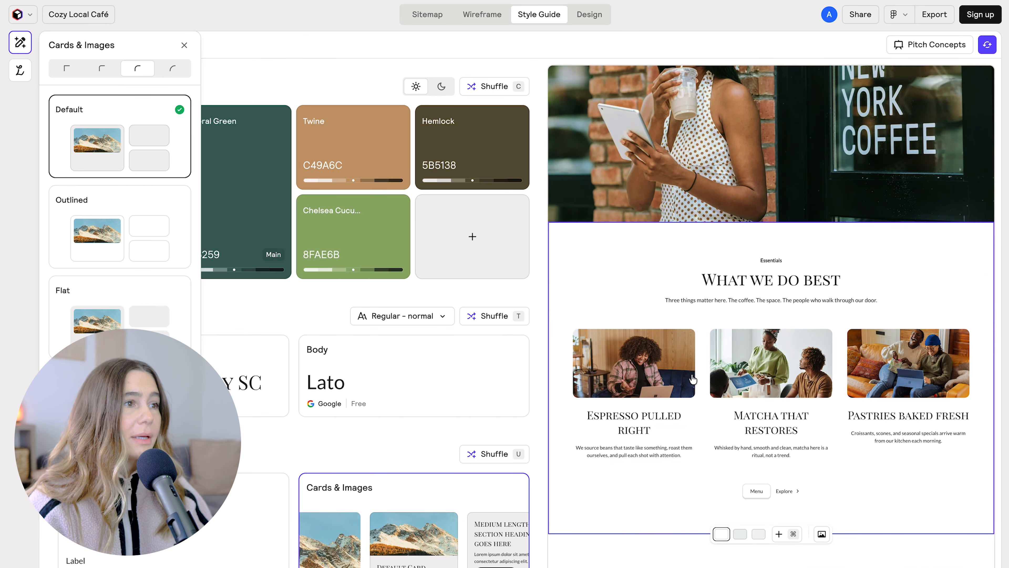
click(692, 378)
click(751, 531)
scroll(743, 537, down, 4)
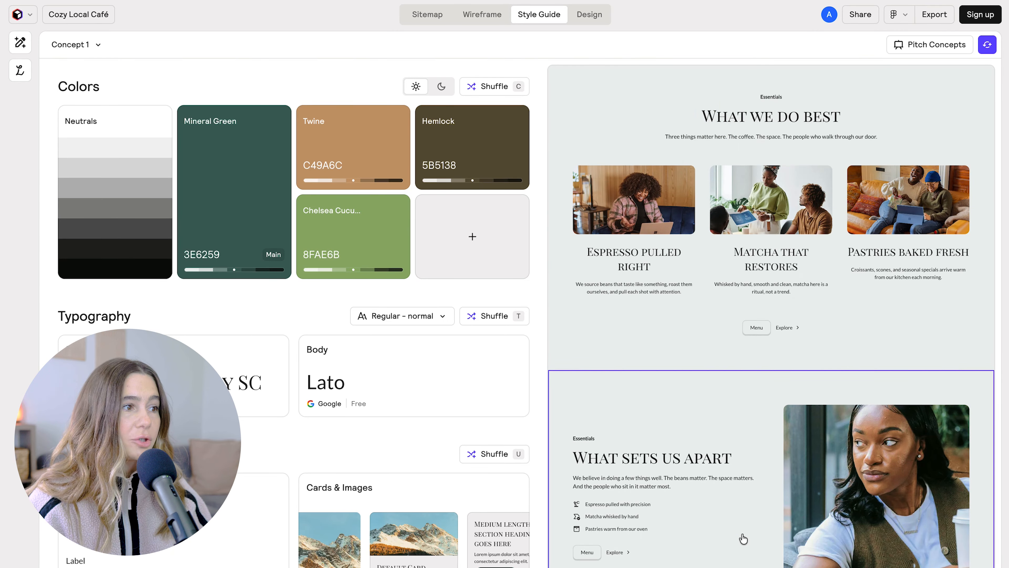
scroll(743, 538, down, 8)
scroll(743, 539, up, 20)
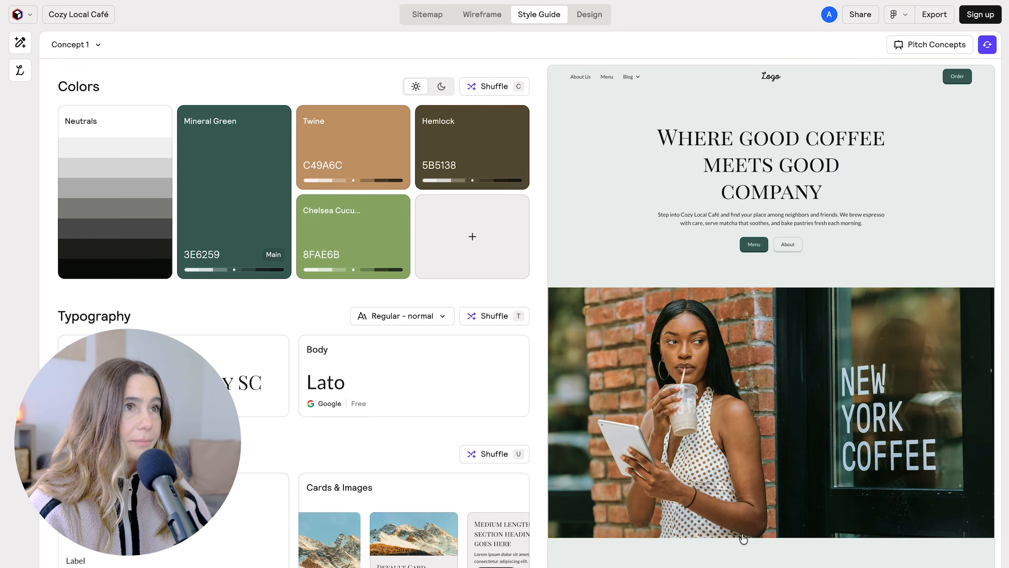
Switch the project to its full design and look over the styled pages.
click(589, 14)
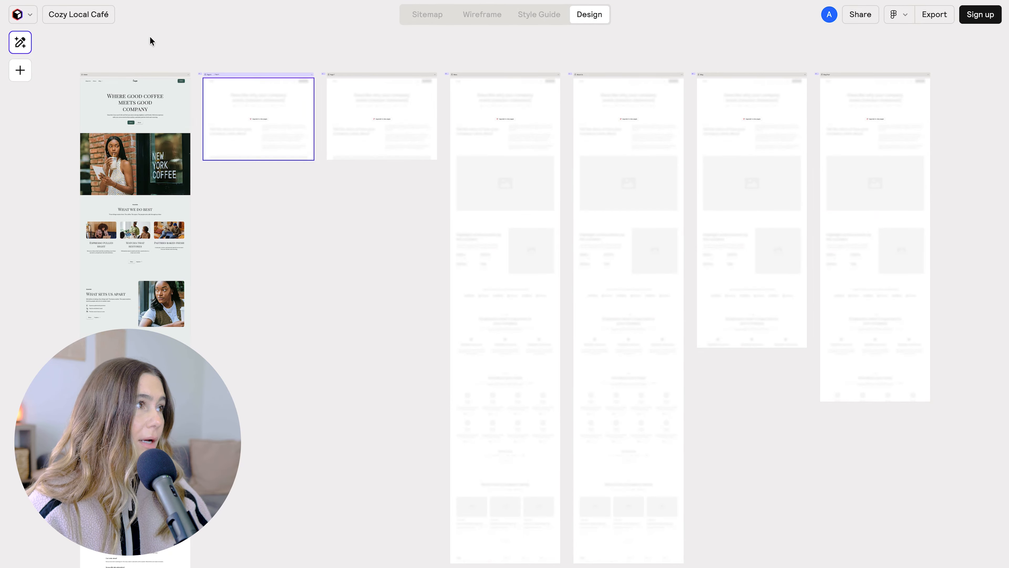
scroll(133, 193, down, 10)
scroll(133, 194, up, 8)
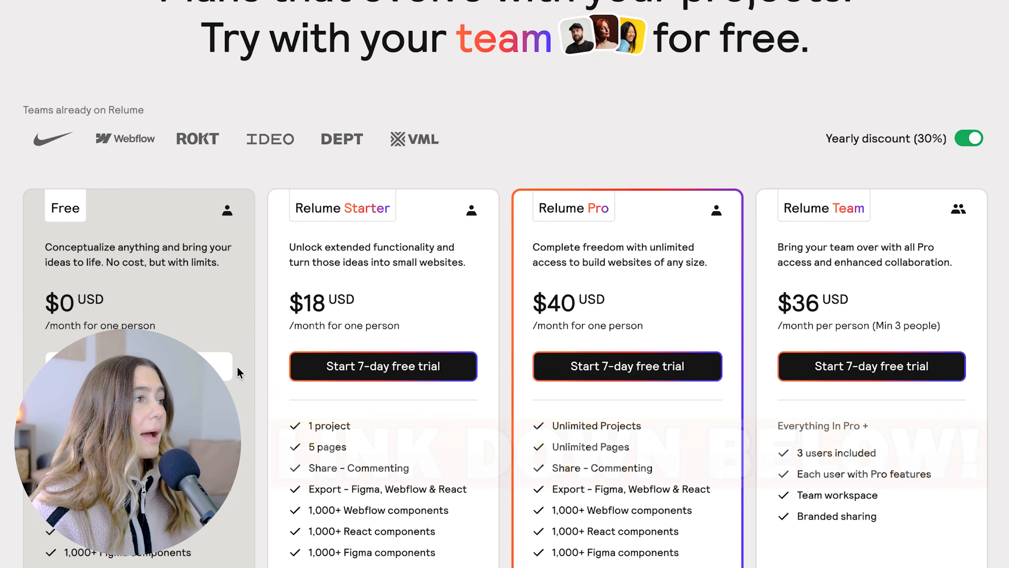
Compare the prices and features of the Free, Starter, Pro and Team plans on Relume's pricing page.
scroll(236, 366, down, 1)
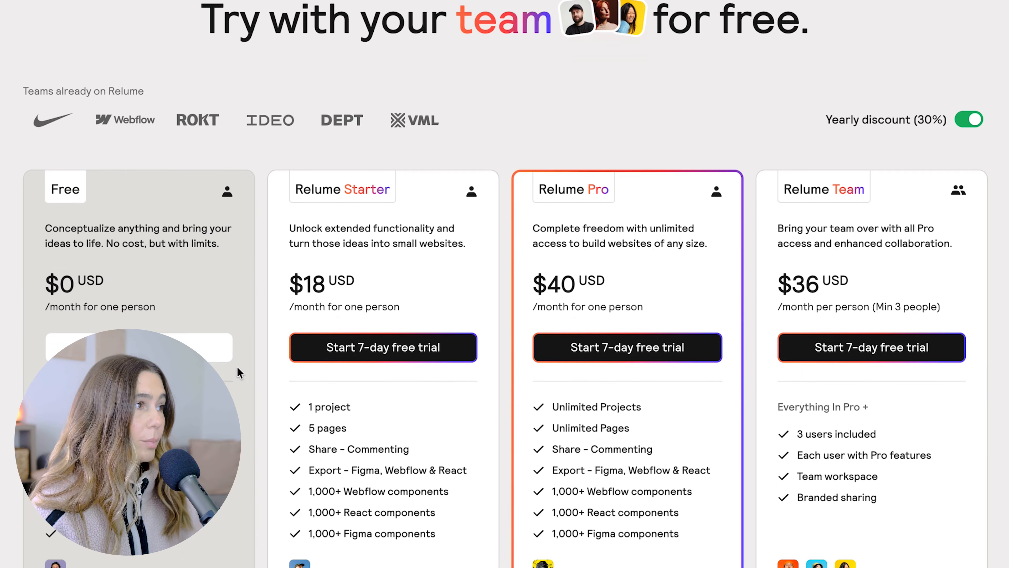
scroll(237, 367, down, 3)
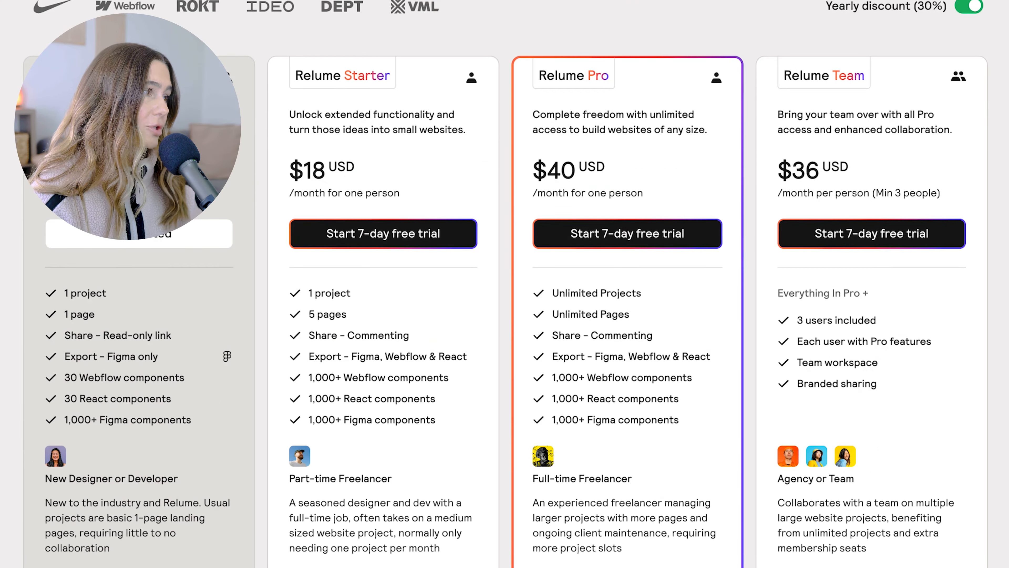